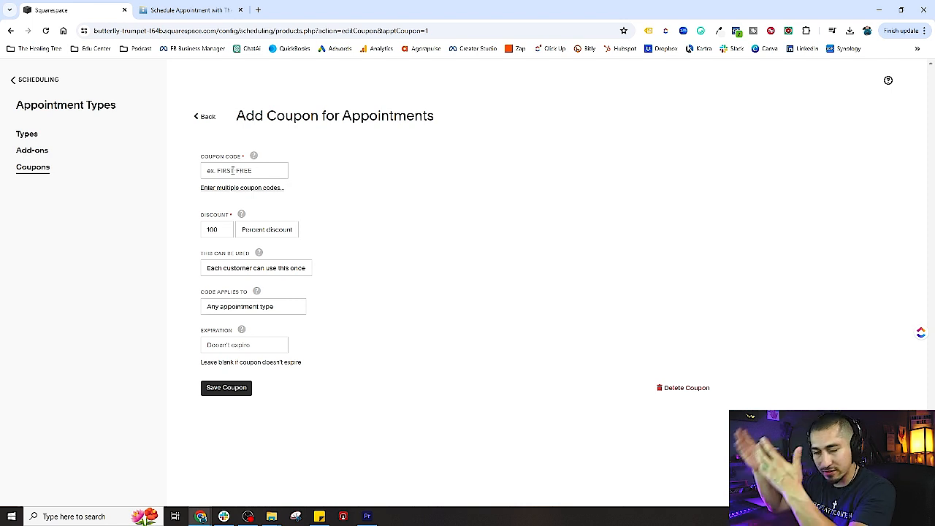
Enter FULLMOON50 as the code of the new appointment coupon.
left_click(233, 170)
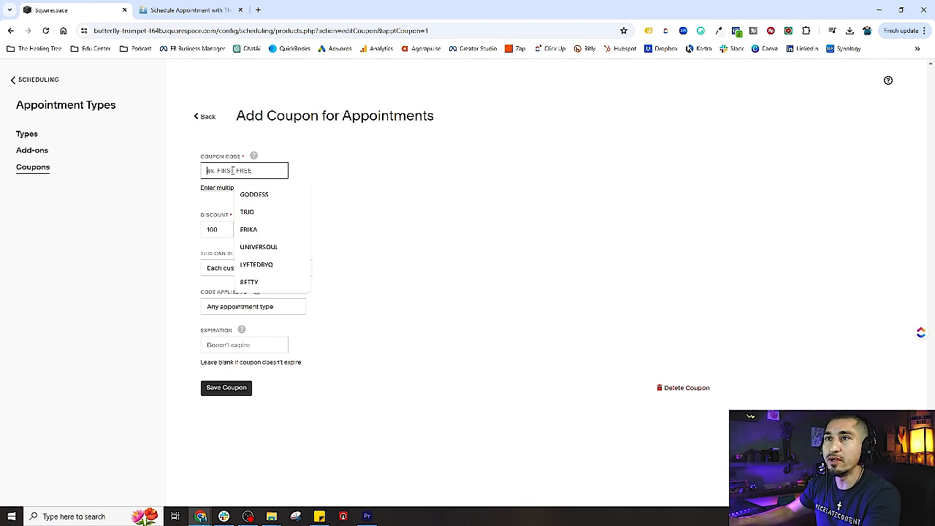
type("FULL")
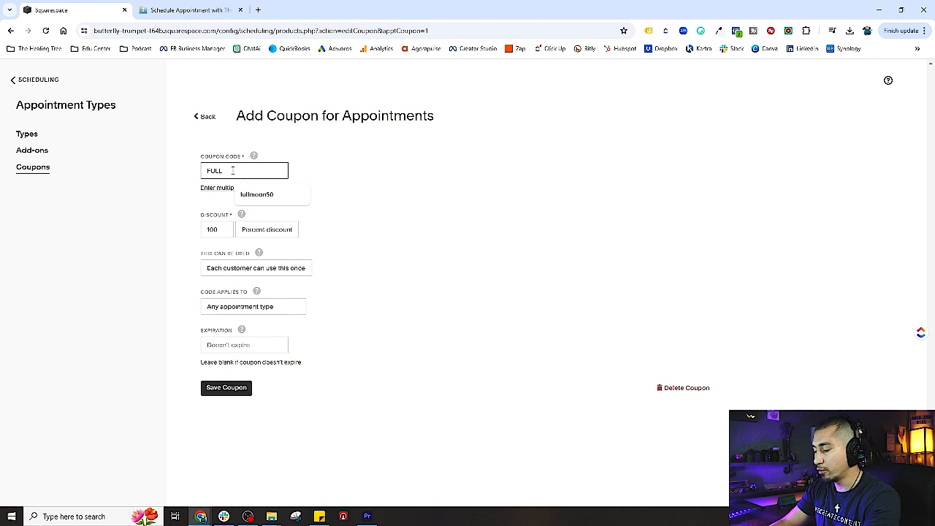
type("MOON50")
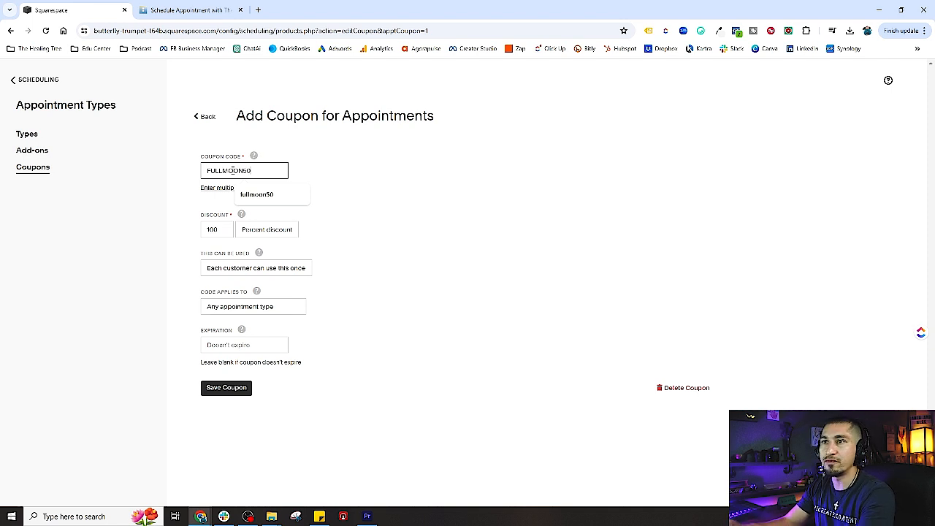
left_click(357, 185)
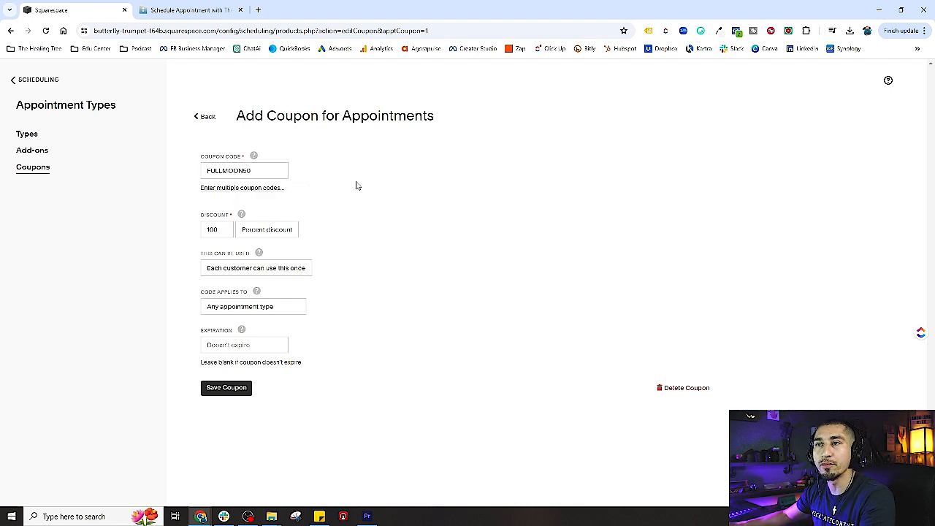
Switch the coupon to multiple-code entry and name it "50% OFF FULL MOON SPECIAL".
left_click(215, 188)
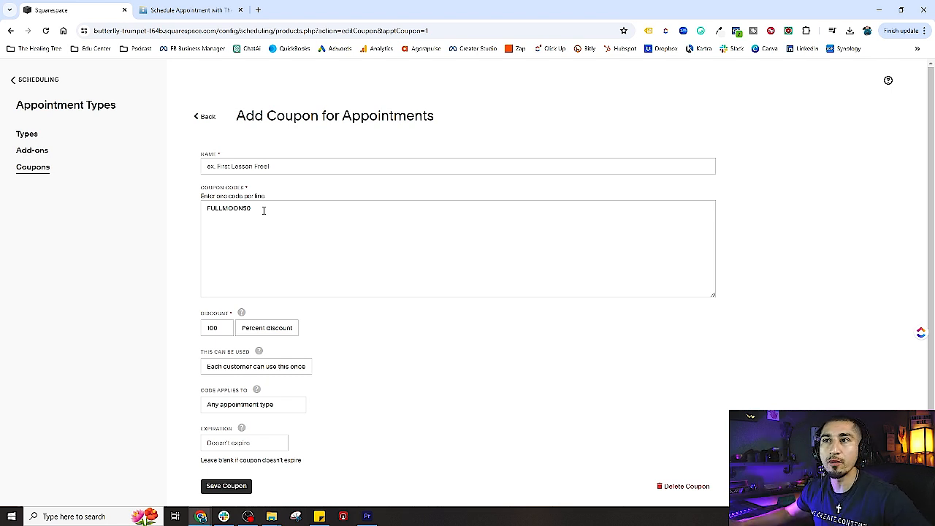
left_click(229, 166)
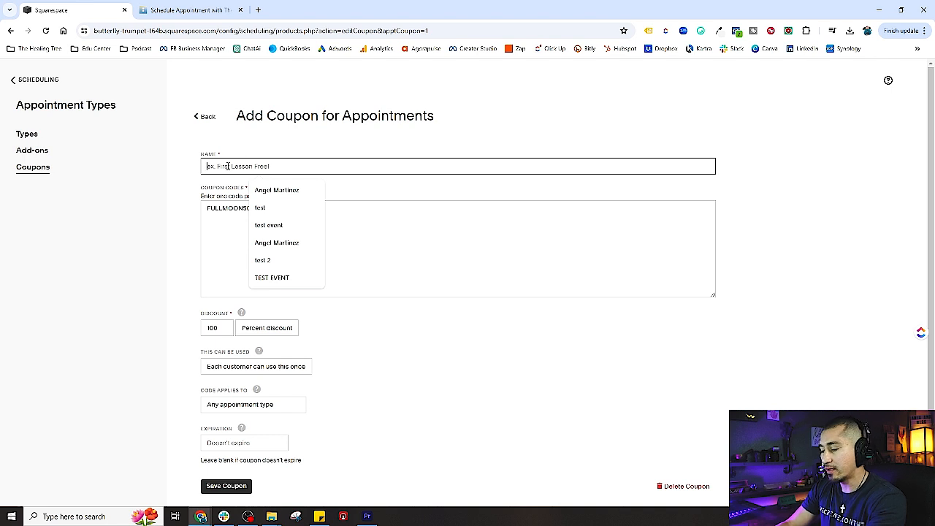
type("50")
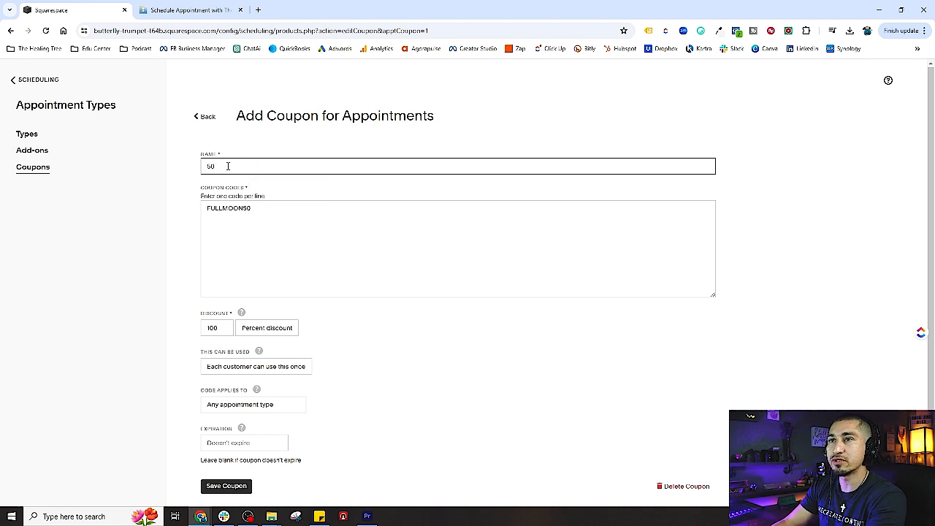
type("% OFF")
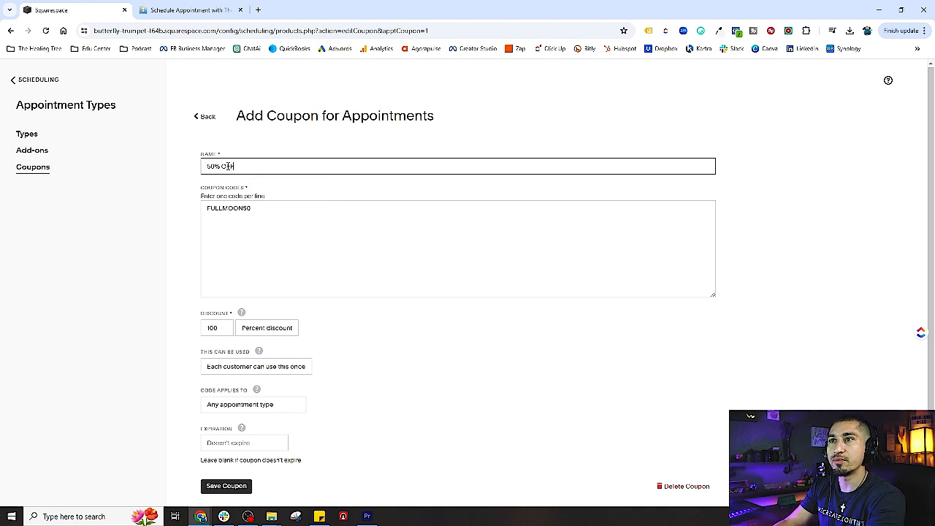
type(" FULL MOON SPE")
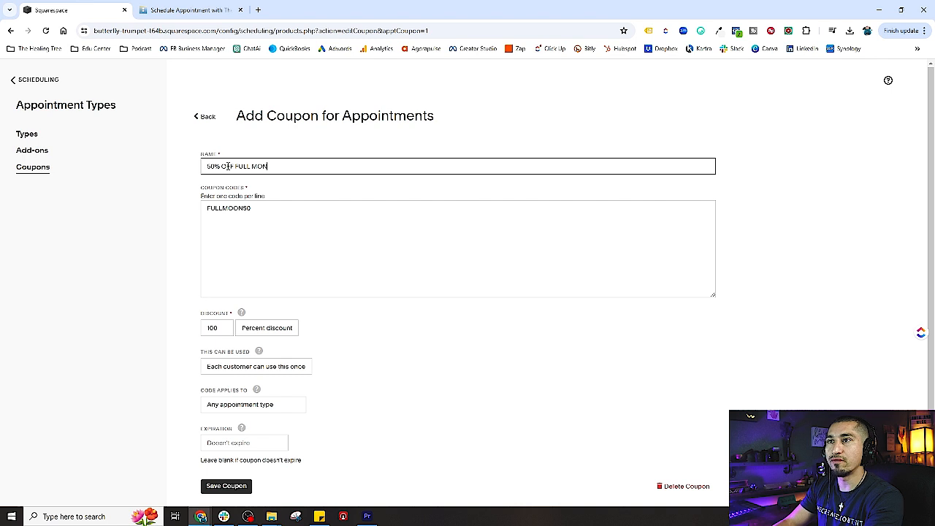
type("CIAL")
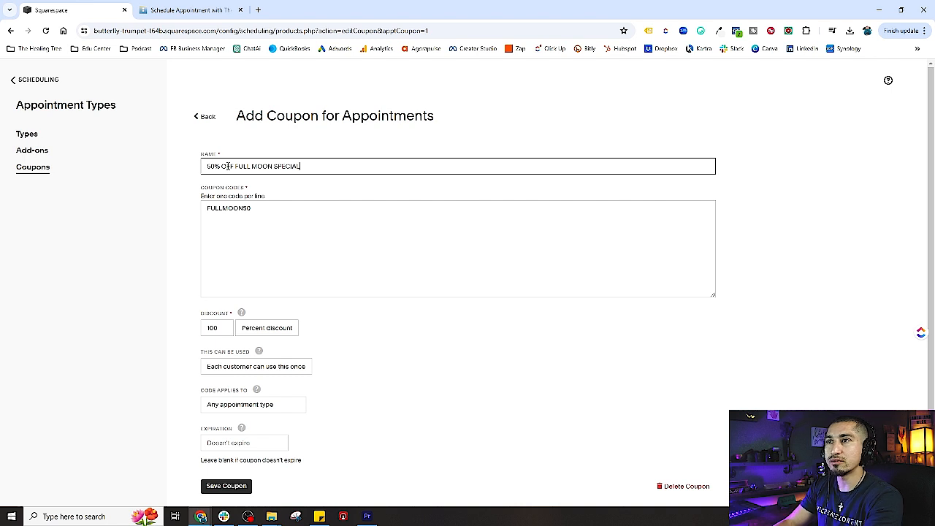
left_click(390, 369)
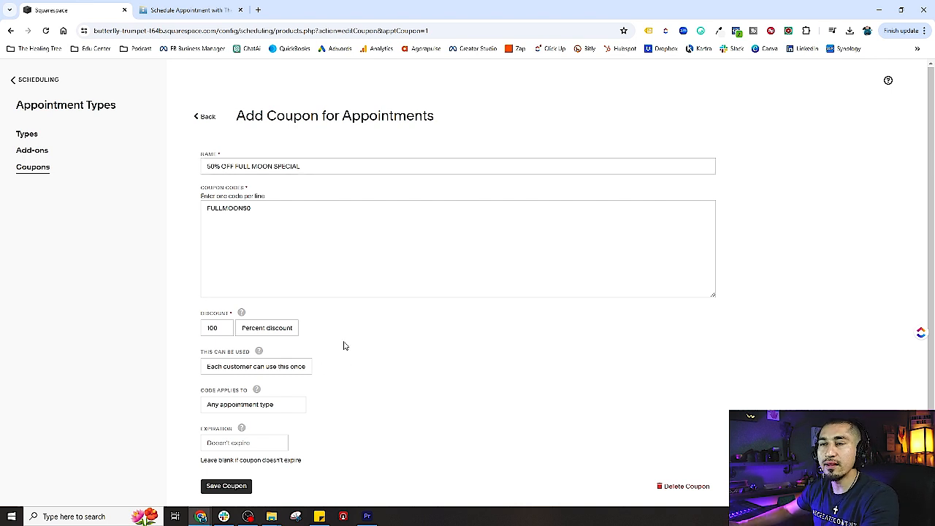
Set the coupon's discount to 50, keeping it as a percent discount.
scroll(307, 330, "down", 1)
left_click(266, 299)
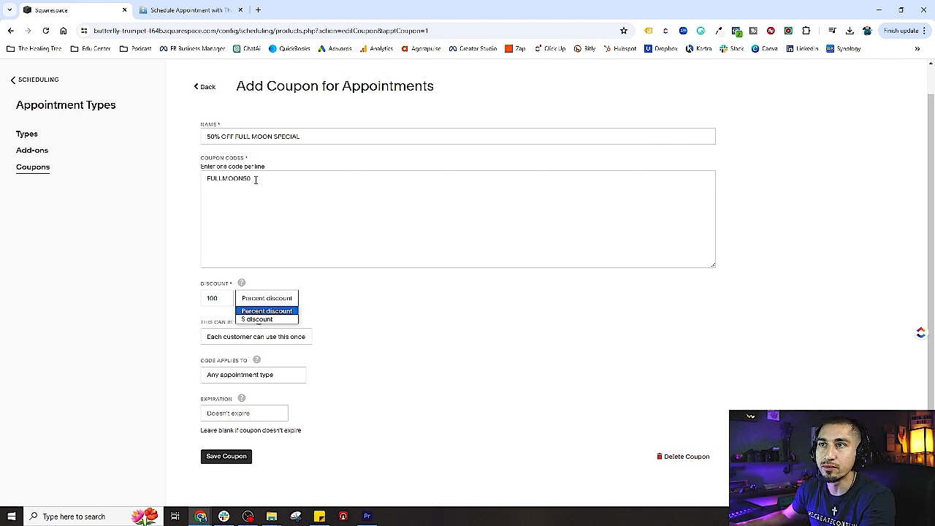
left_click_drag(256, 179, 247, 179)
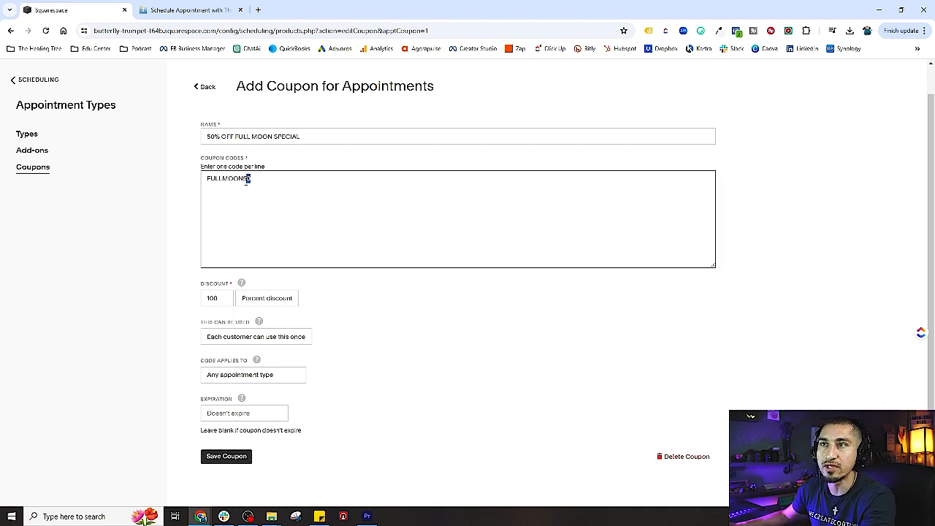
double_click(212, 298)
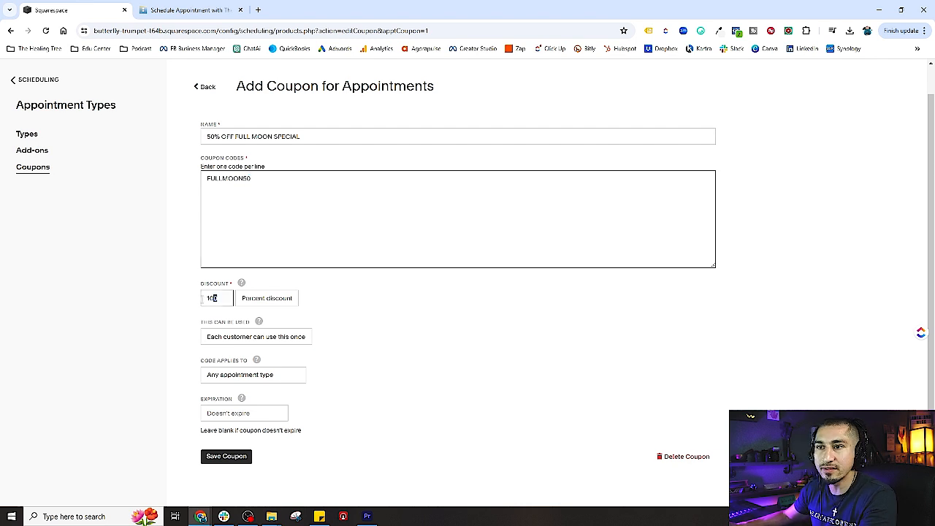
type("50")
left_click(438, 353)
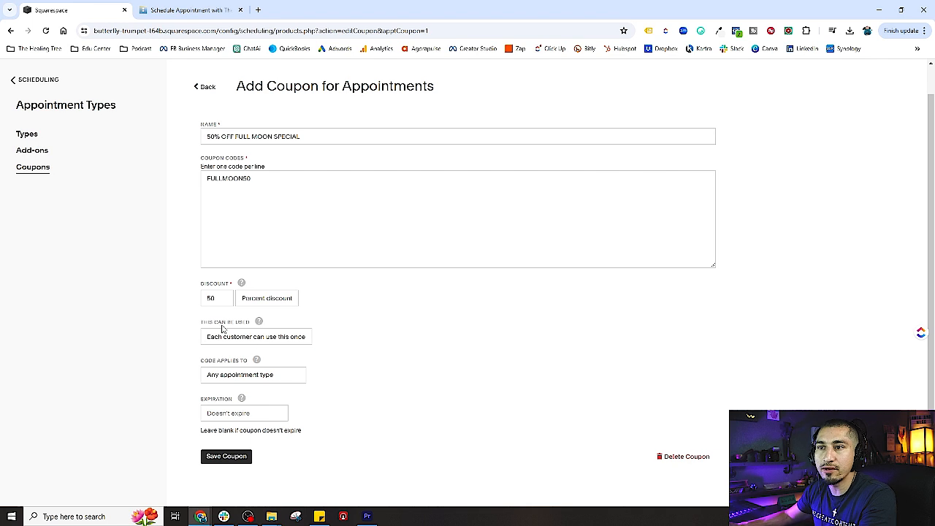
Review the options for how often the coupon can be used, without changing the selection.
mouse_move(260, 323)
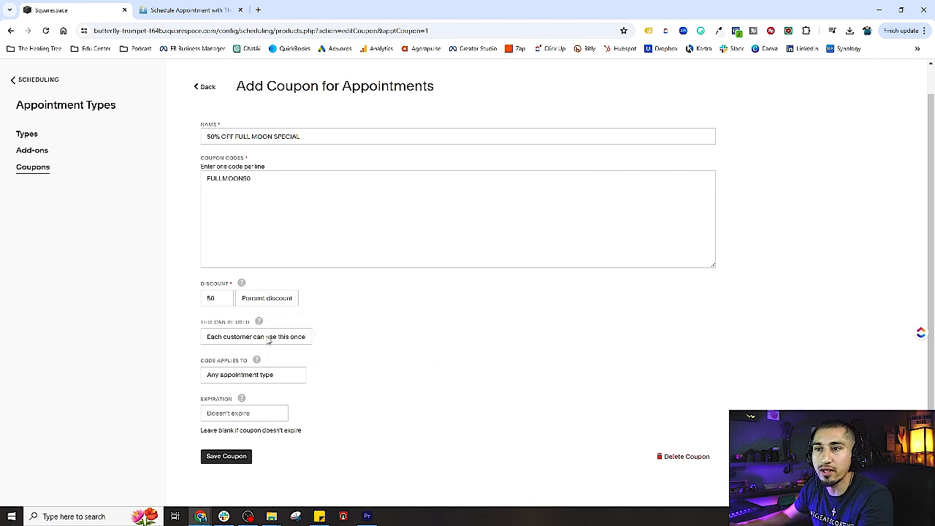
left_click(269, 337)
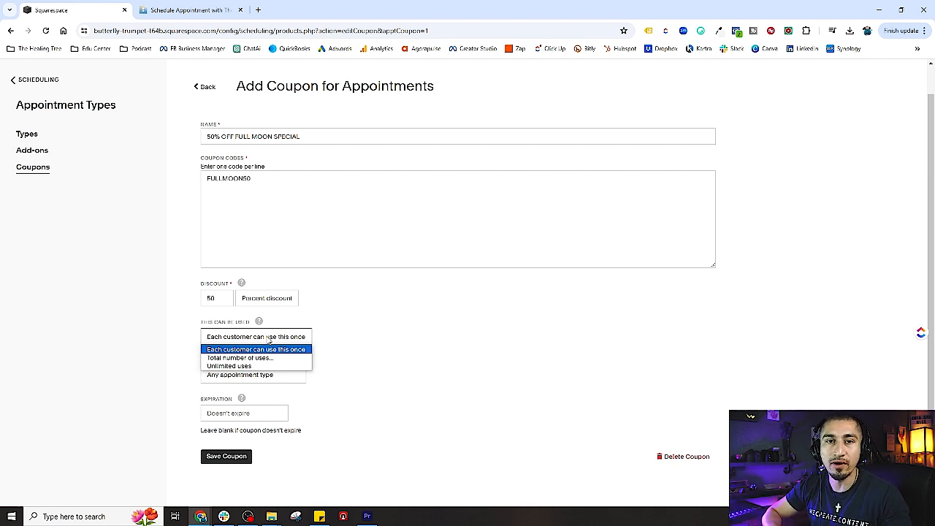
left_click(343, 345)
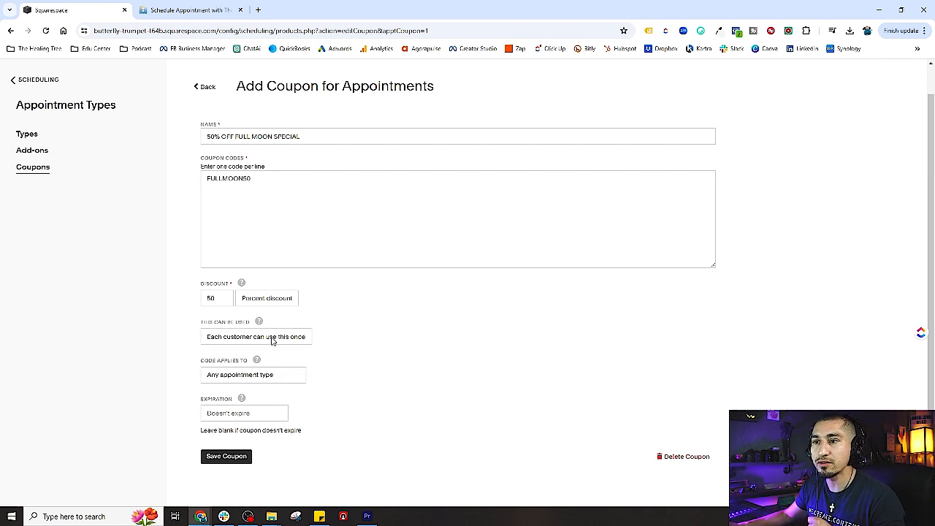
left_click(258, 176)
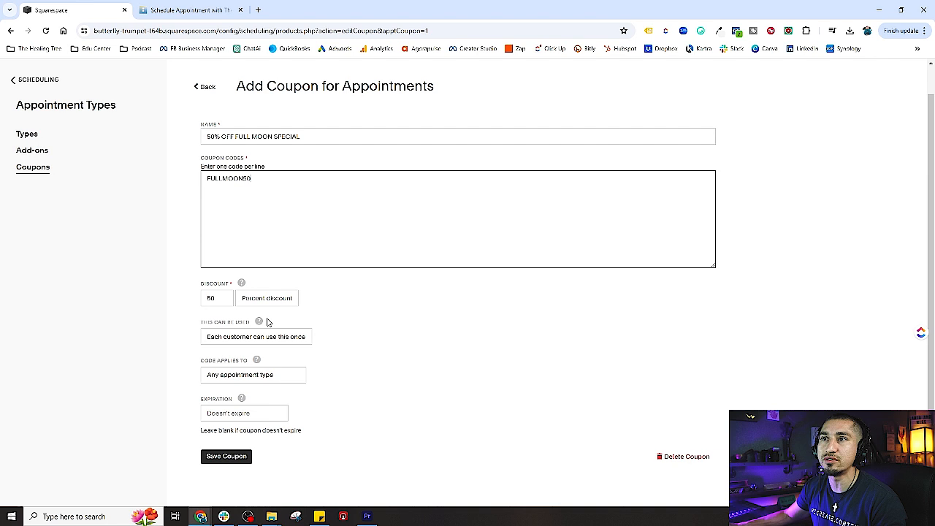
Restrict the coupon to specific appointment types, leaving only Aroma Therapy 1 Hour Massage selected.
left_click(282, 381)
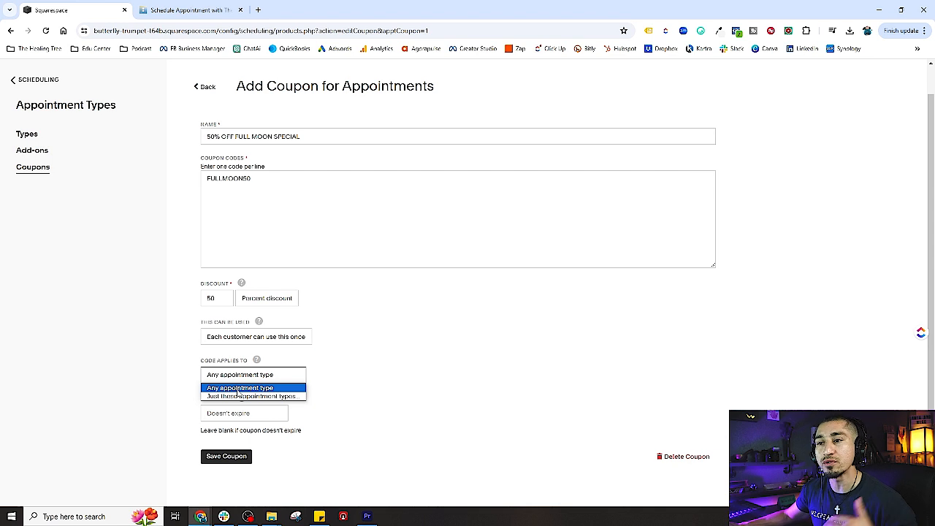
left_click(238, 395)
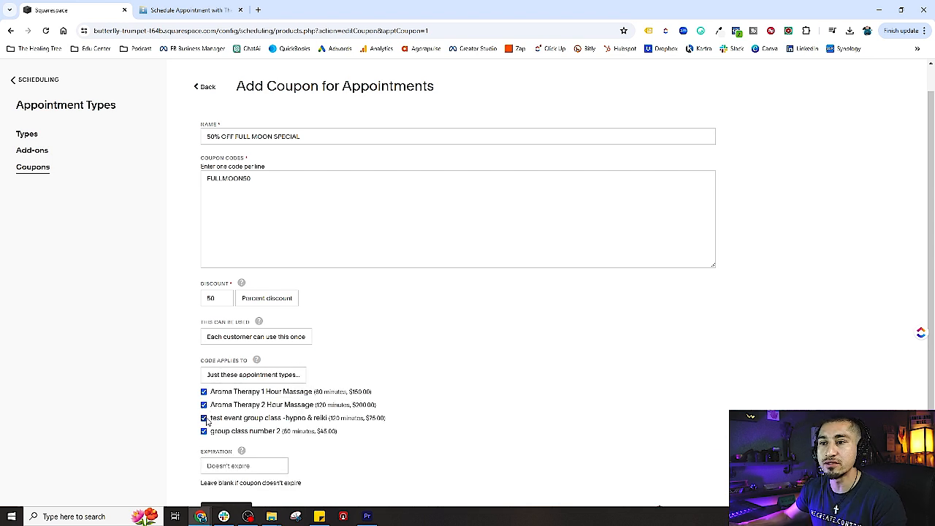
left_click(204, 404)
left_click(204, 418)
left_click(204, 431)
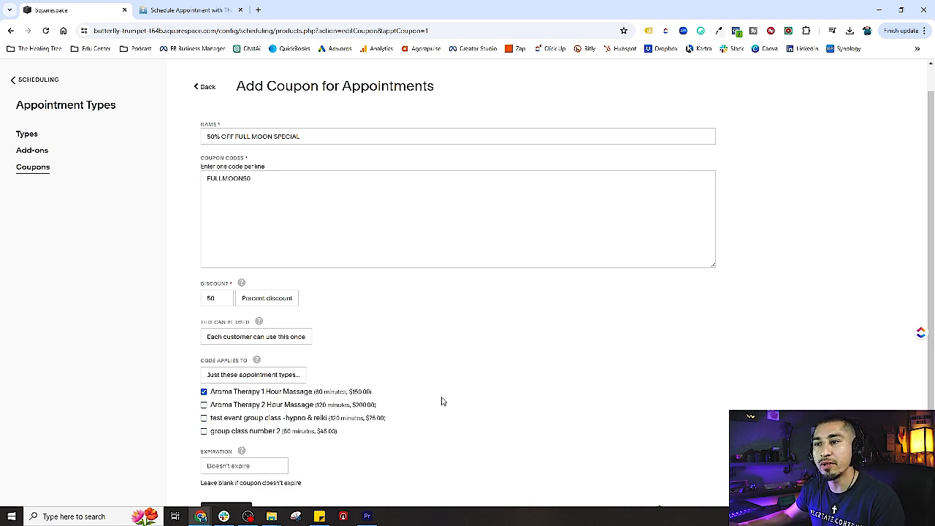
Check the expiration date picker, leave the expiration blank, and save the coupon.
scroll(441, 401, "down", 1)
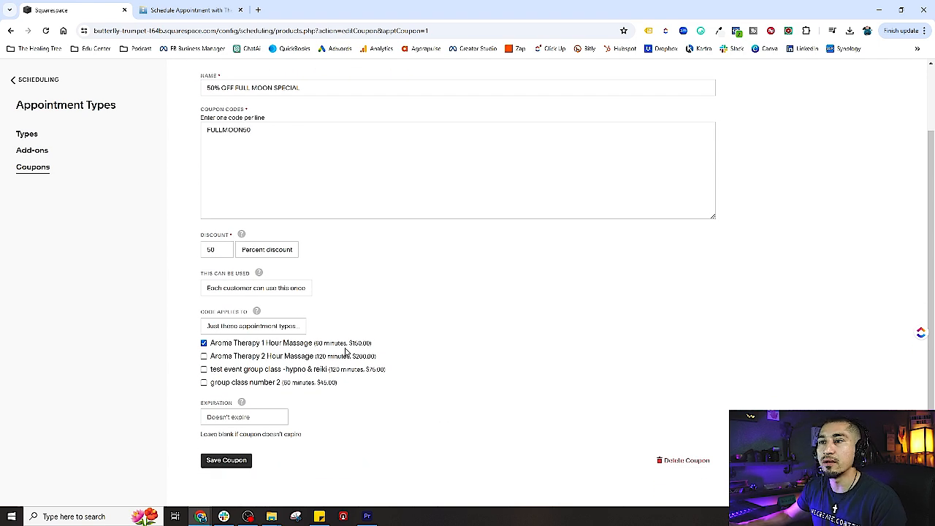
left_click(250, 417)
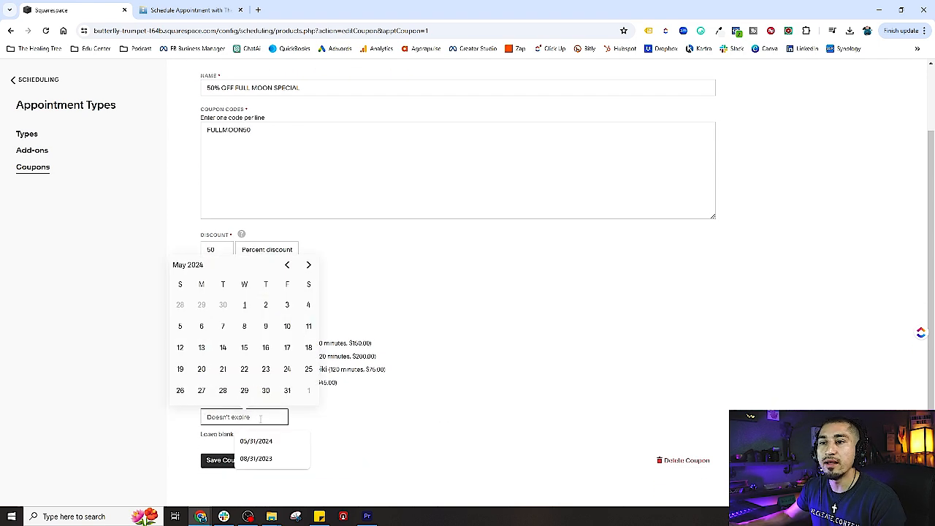
left_click(317, 430)
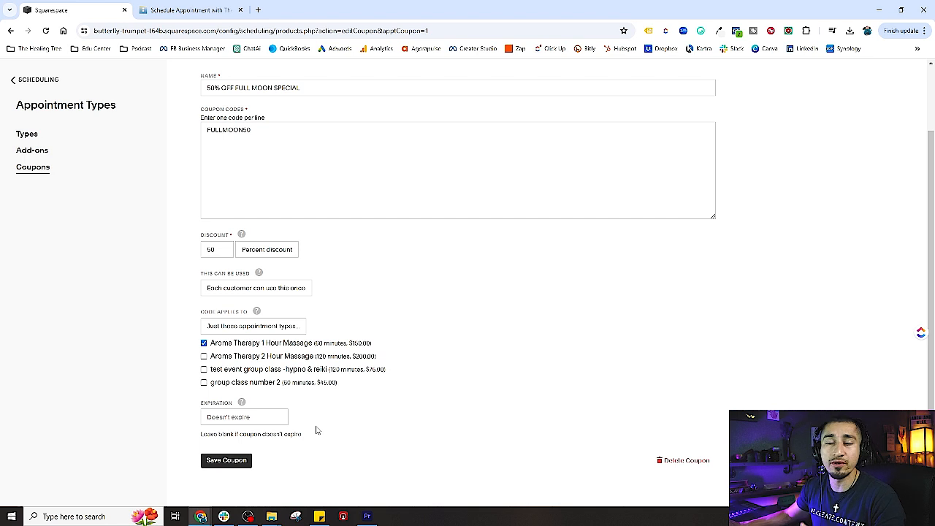
left_click(278, 418)
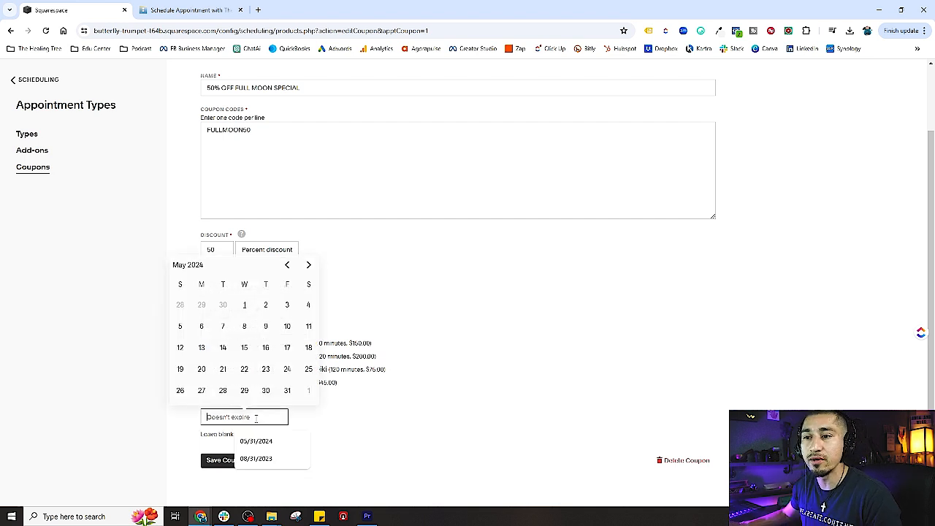
left_click(351, 422)
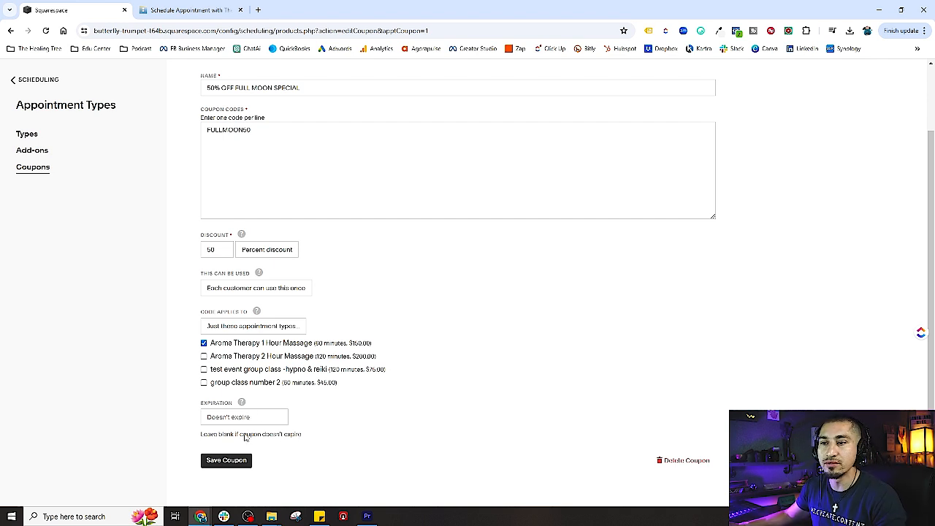
left_click(248, 466)
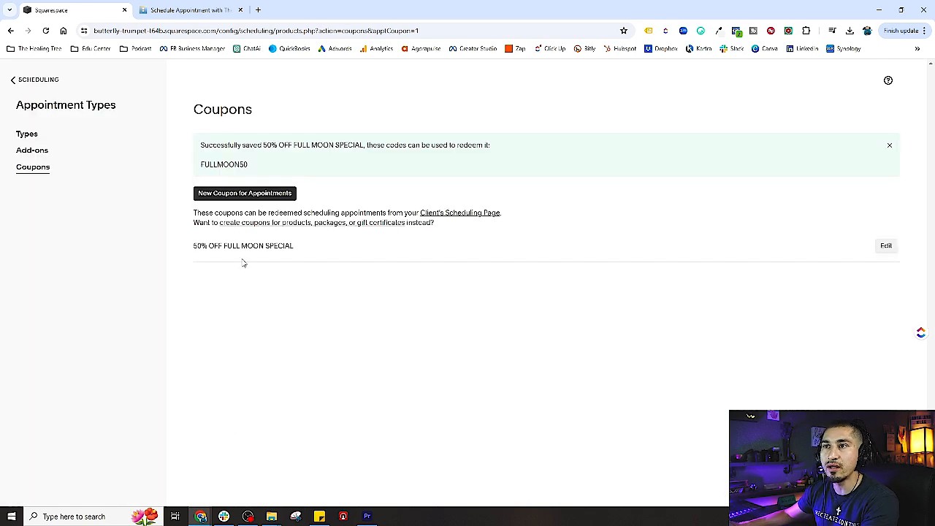
Go to the client scheduling page links and copy the direct link for Aroma Therapy 1 Hour Massage.
left_click(32, 86)
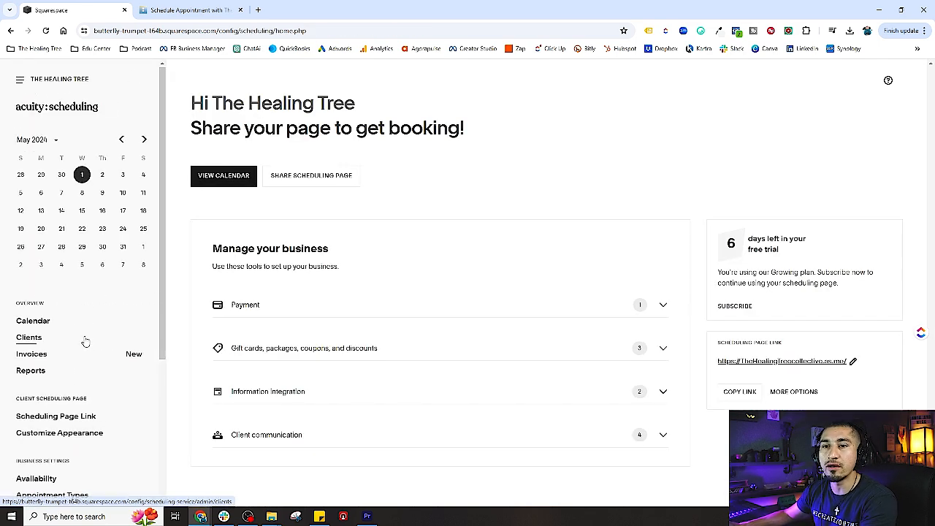
scroll(88, 340, "down", 2)
left_click(61, 322)
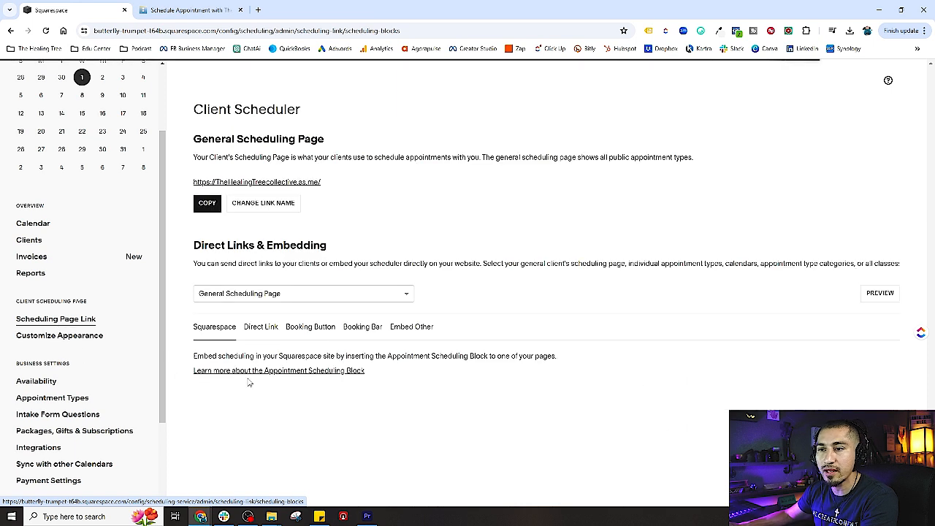
left_click(264, 299)
left_click(248, 381)
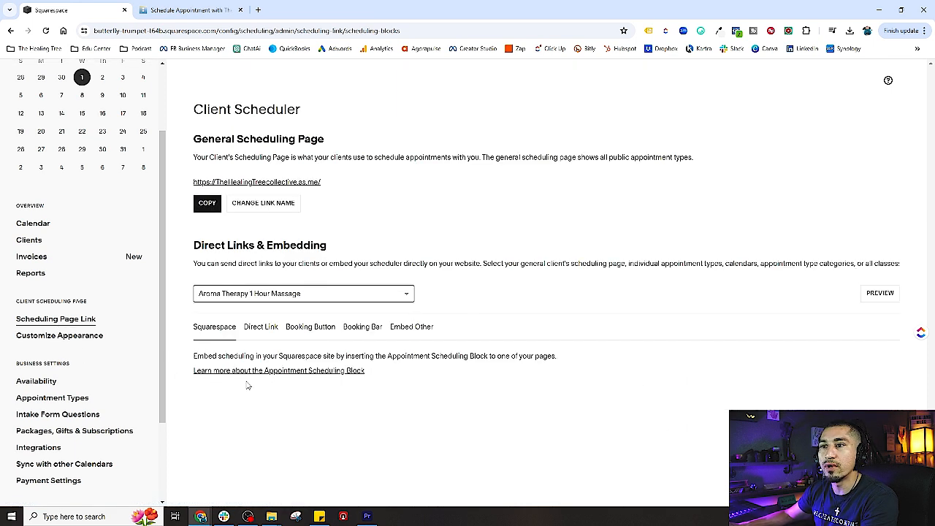
left_click(261, 327)
left_click(207, 411)
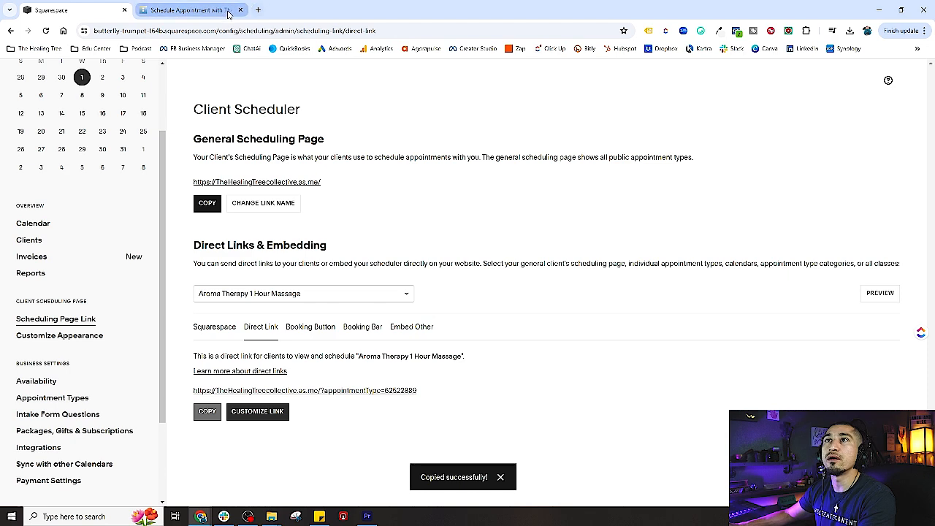
Open the copied booking link in a new browser tab and close the old booking tab, discarding its unsaved changes.
left_click(258, 10)
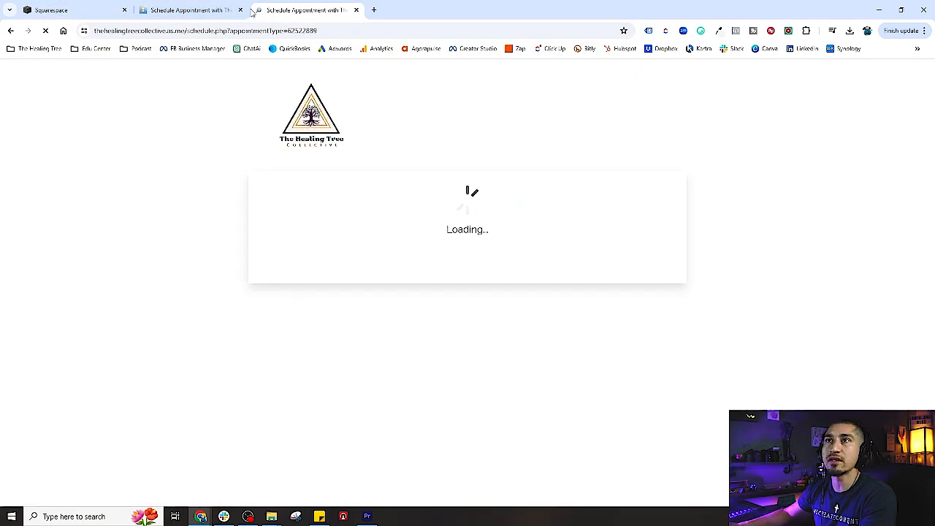
left_click(240, 10)
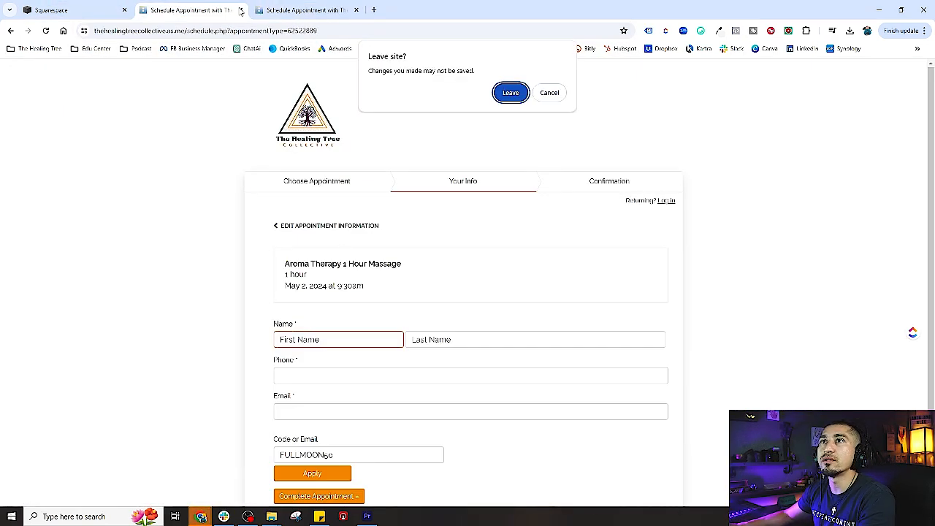
left_click(511, 92)
scroll(373, 278, "down", 2)
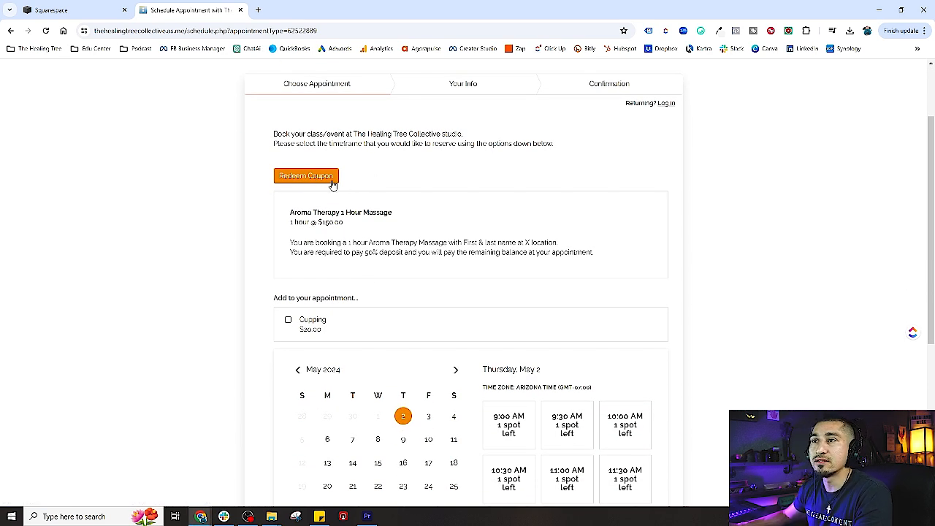
Redeem the coupon code fullmoon50 on the Aroma Therapy 1 Hour Massage booking page.
left_click(329, 181)
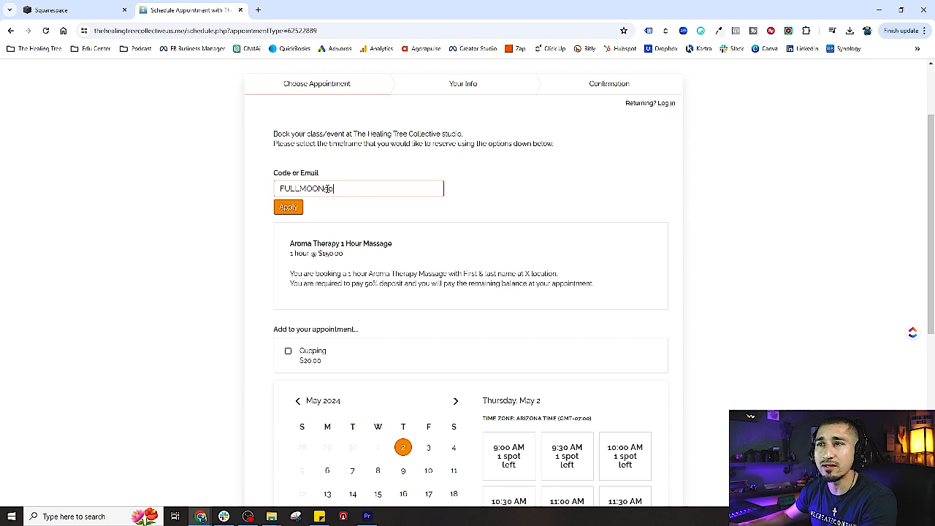
double_click(320, 188)
type("fu")
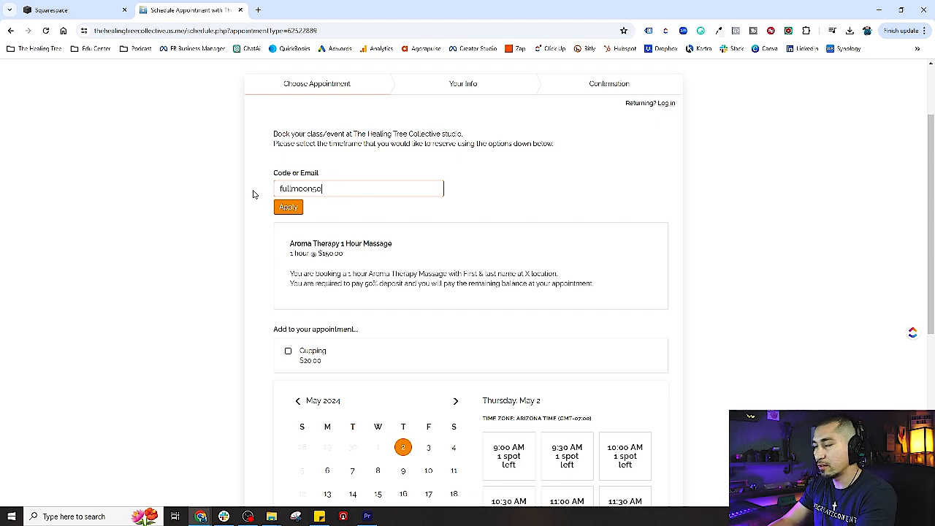
type("llmoon50")
left_click(286, 207)
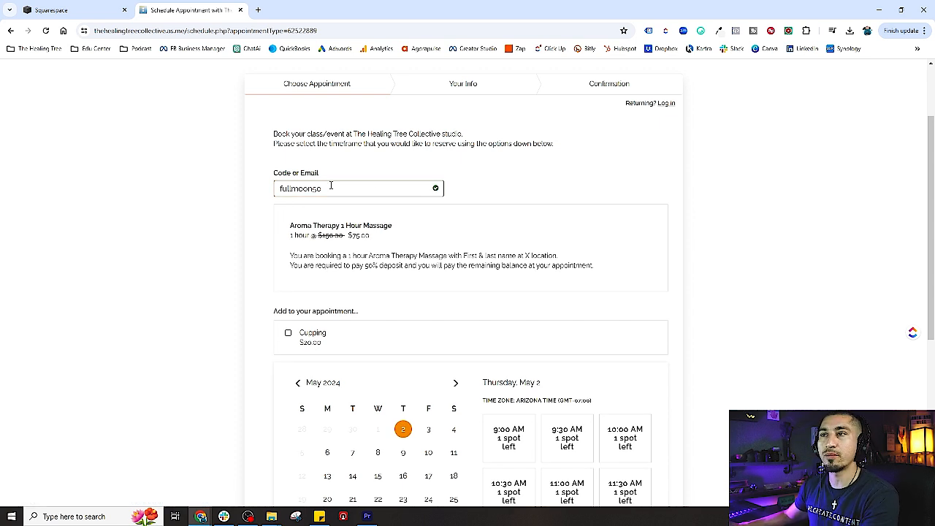
Compare the original and discounted prices of the Aroma Therapy 1 Hour Massage.
left_click_drag(319, 238, 347, 239)
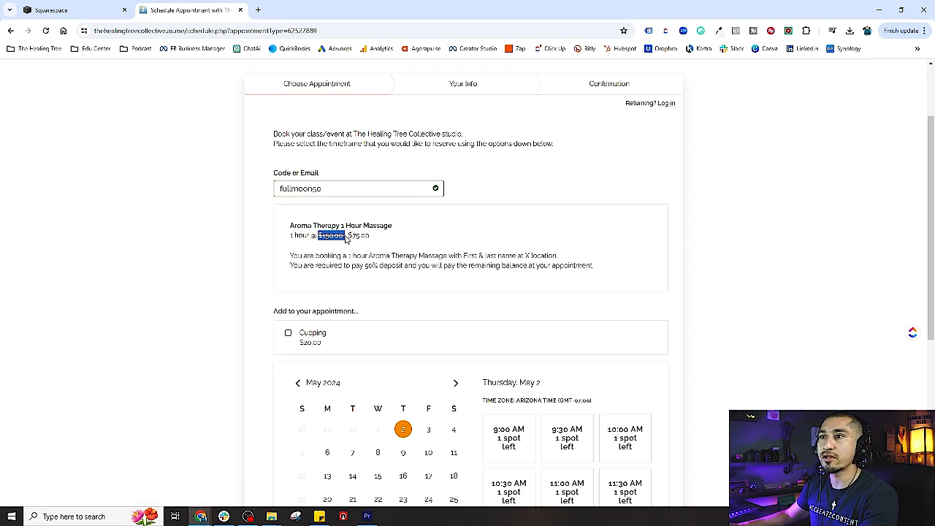
left_click(350, 240)
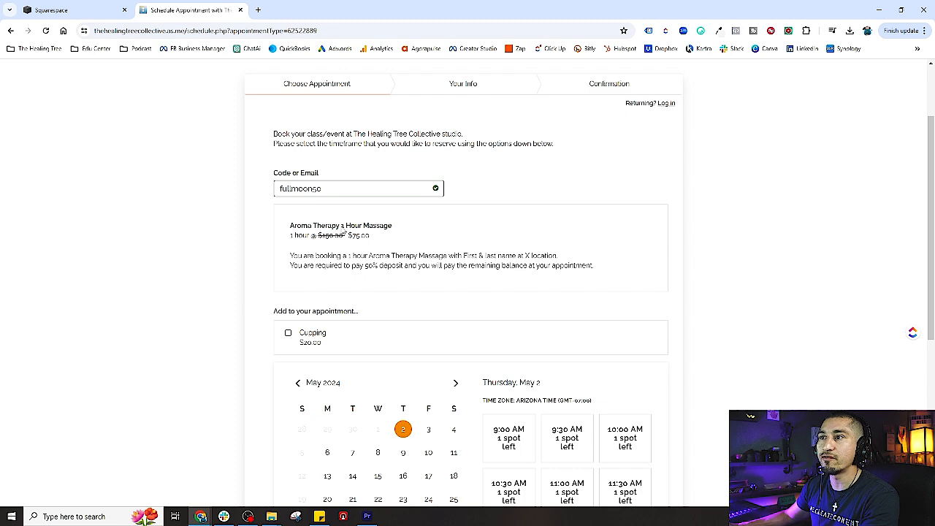
left_click_drag(350, 241, 377, 241)
left_click(383, 241)
Review the client information form for the 9:30 AM slot on May 2, 2024, and return to the appointment selection.
scroll(384, 241, "down", 2)
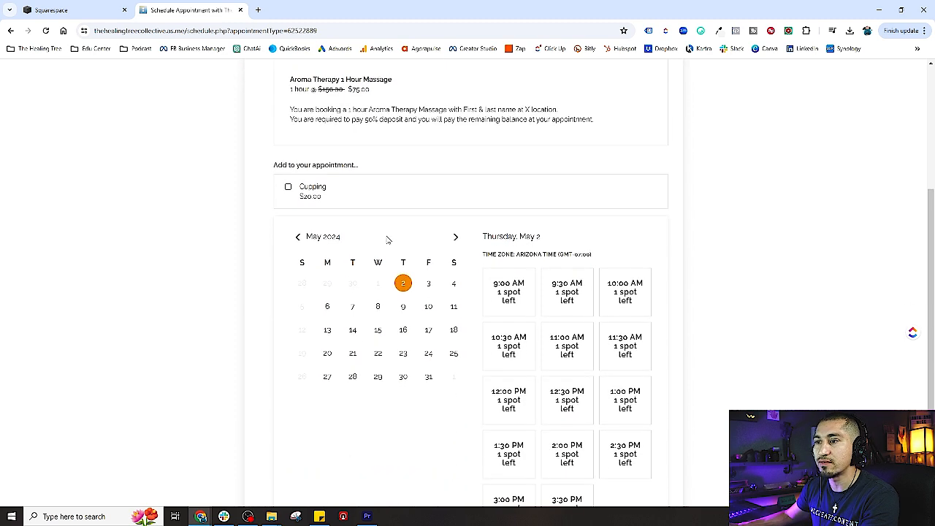
left_click(566, 300)
left_click(563, 329)
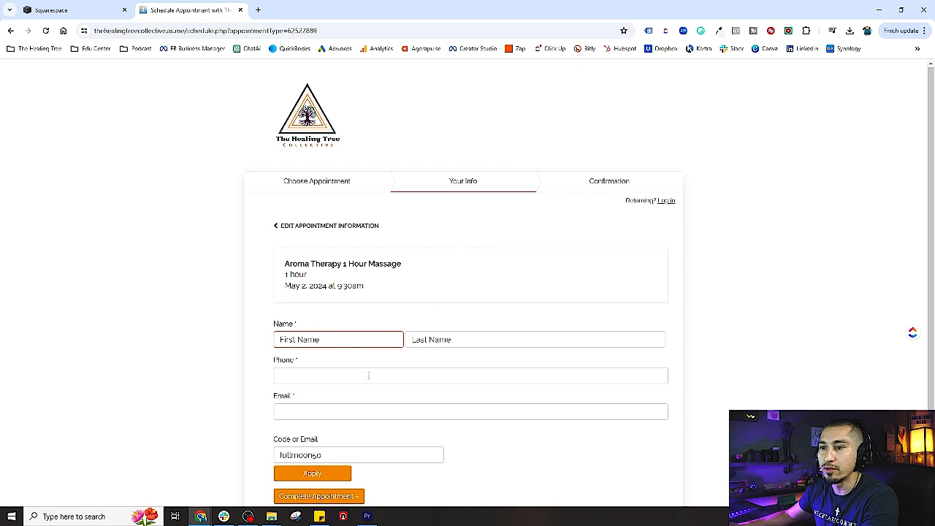
scroll(460, 380, "down", 2)
scroll(395, 307, "up", 2)
left_click(298, 226)
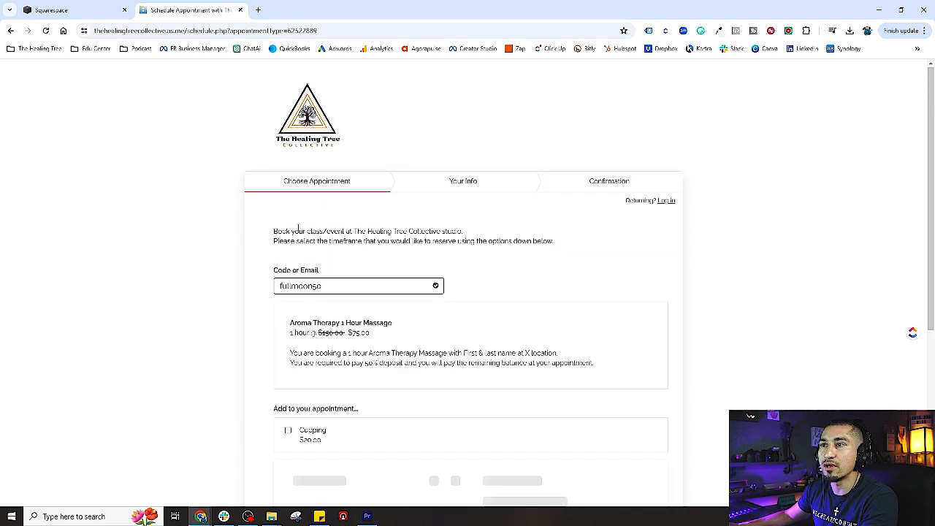